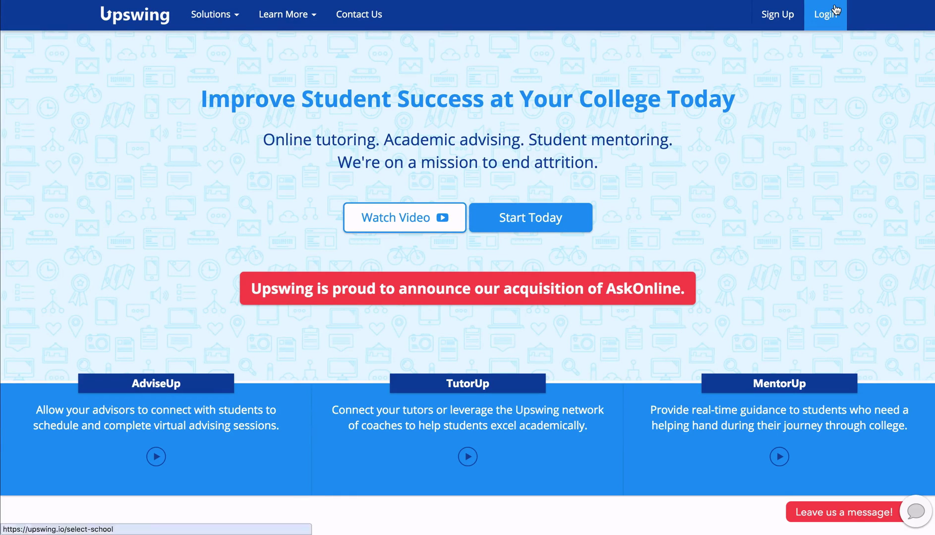
- Go to Upswing's login page and start searching for the student's school under School Login
{"action": "left_click", "coordinate": [820, 15]}
{"action": "left_click", "coordinate": [419, 236]}
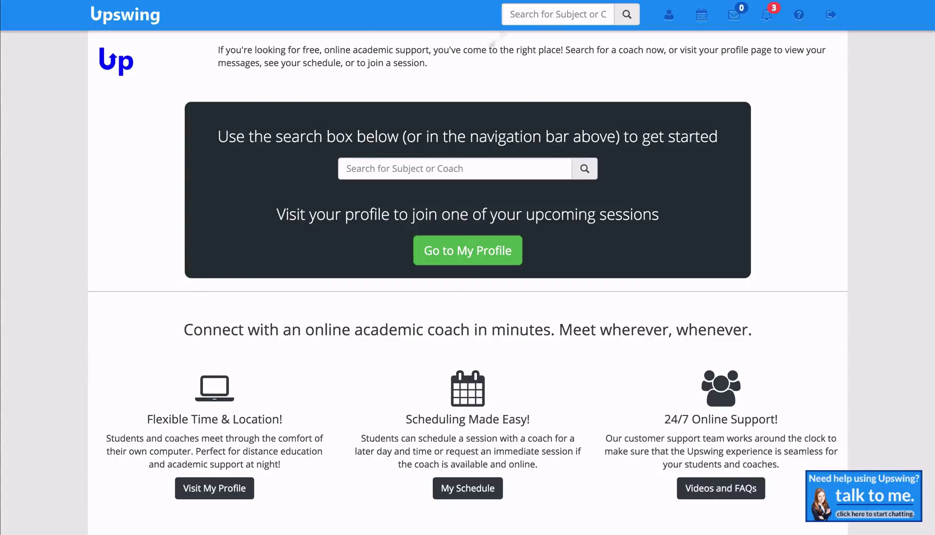
- Search for 'writing' and pick Creative Writing from the subject suggestions
{"action": "left_click", "coordinate": [411, 166]}
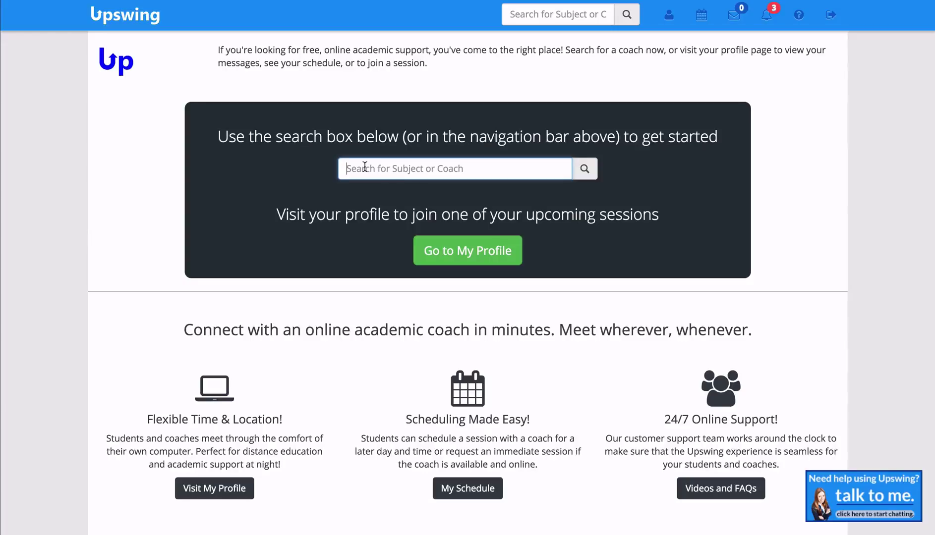
{"action": "type", "text": "writing"}
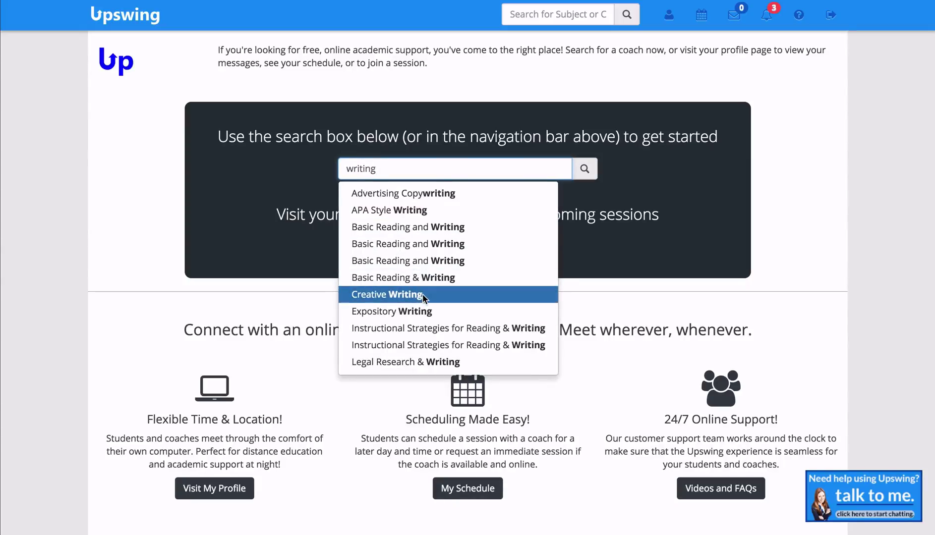
{"action": "left_click", "coordinate": [423, 294]}
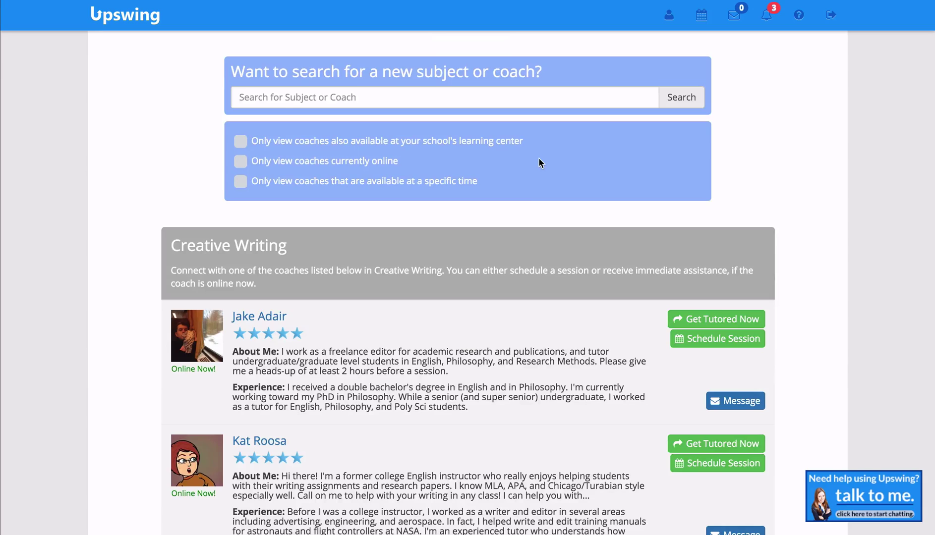
- Scroll through the Creative Writing coach results to look over the available coaches
{"action": "scroll", "coordinate": [540, 159], "scroll_direction": "down", "scroll_amount": 4}
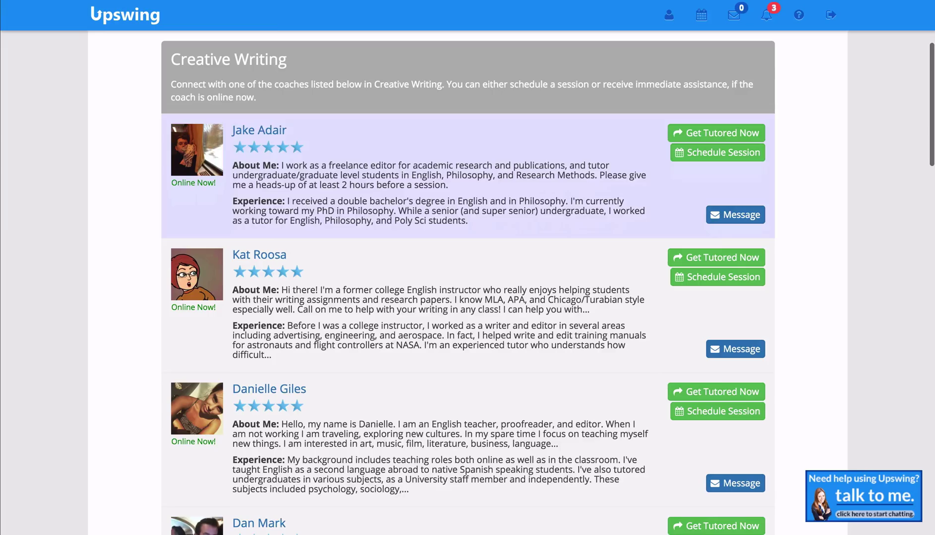
{"action": "scroll", "coordinate": [244, 146], "scroll_direction": "down", "scroll_amount": 4}
{"action": "scroll", "coordinate": [244, 145], "scroll_direction": "up", "scroll_amount": 3}
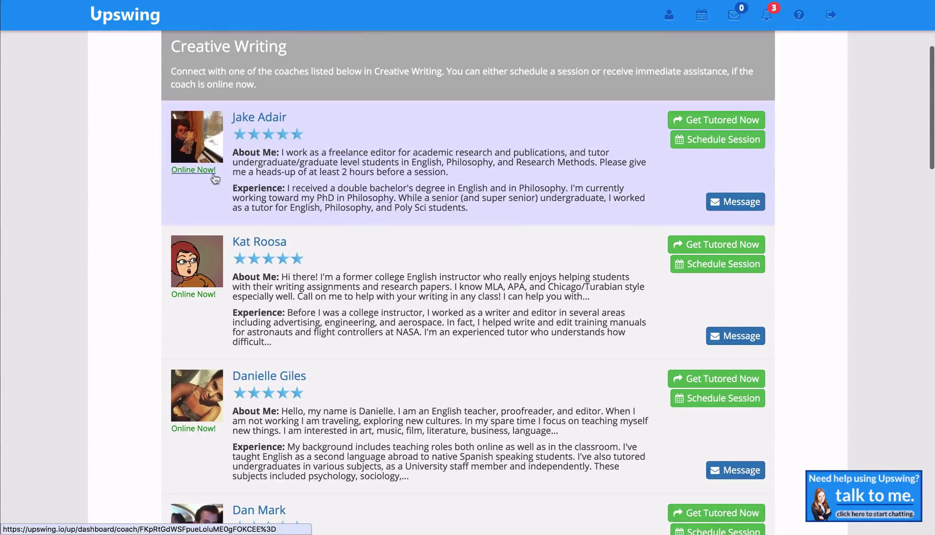
{"action": "scroll", "coordinate": [131, 192], "scroll_direction": "down", "scroll_amount": 8}
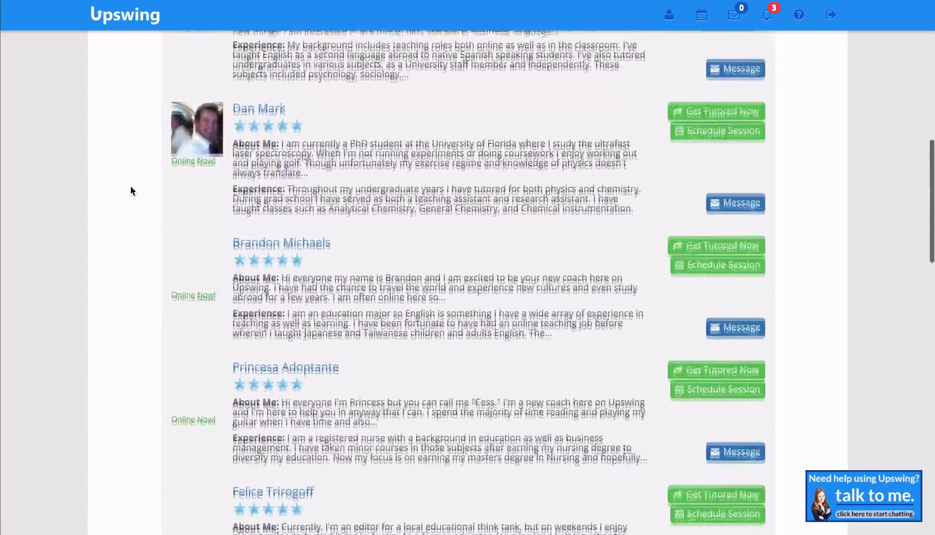
{"action": "scroll", "coordinate": [131, 188], "scroll_direction": "down", "scroll_amount": 10}
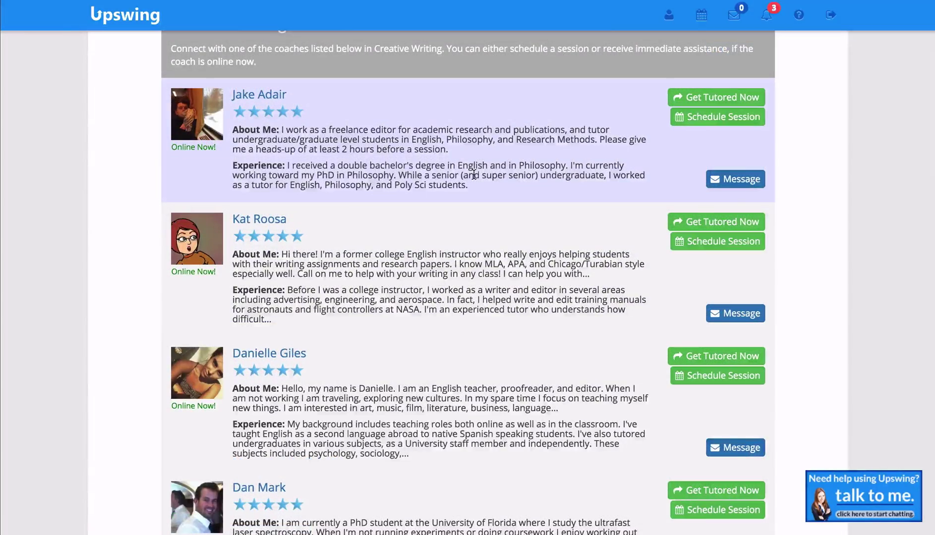
{"action": "scroll", "coordinate": [474, 175], "scroll_direction": "down", "scroll_amount": 1}
{"action": "scroll", "coordinate": [474, 174], "scroll_direction": "down", "scroll_amount": 2}
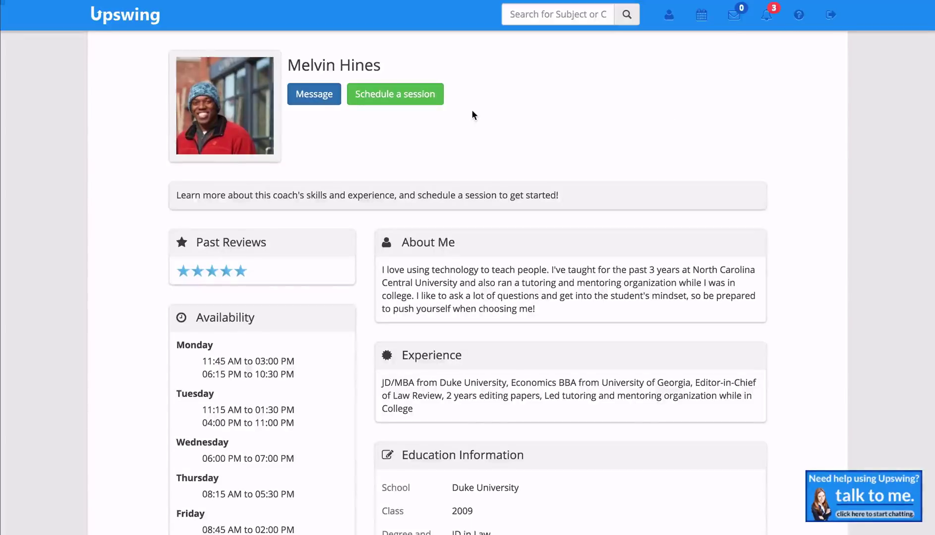
- Review the coach's weekly availability and education, then bring up the Schedule a session form
{"action": "double_click", "coordinate": [484, 282]}
{"action": "scroll", "coordinate": [548, 103], "scroll_direction": "down", "scroll_amount": 5}
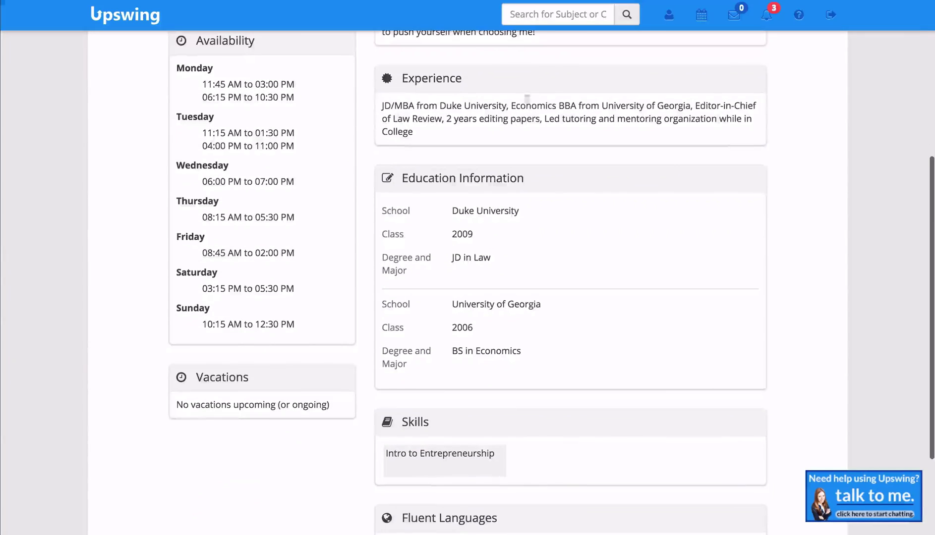
{"action": "scroll", "coordinate": [542, 131], "scroll_direction": "down", "scroll_amount": 2}
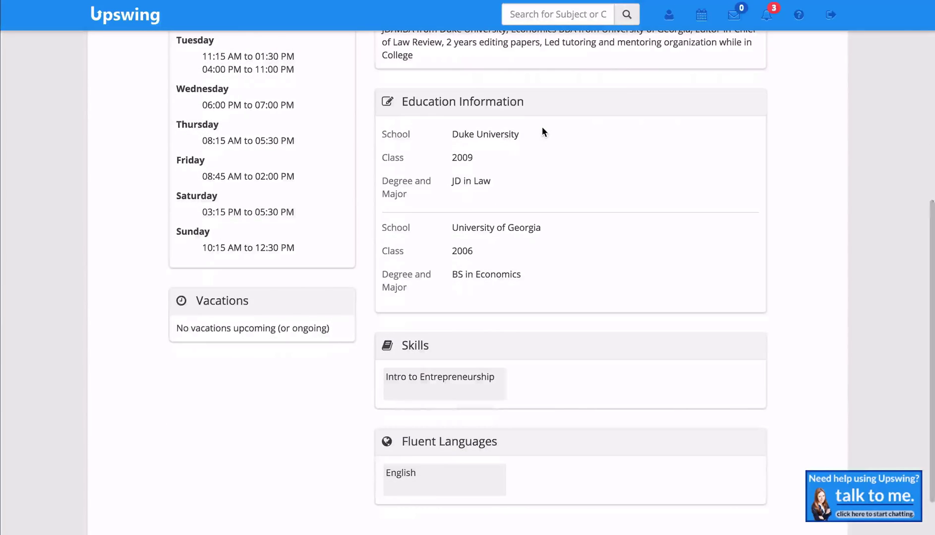
{"action": "scroll", "coordinate": [542, 129], "scroll_direction": "up", "scroll_amount": 3}
{"action": "scroll", "coordinate": [366, 230], "scroll_direction": "down", "scroll_amount": 1}
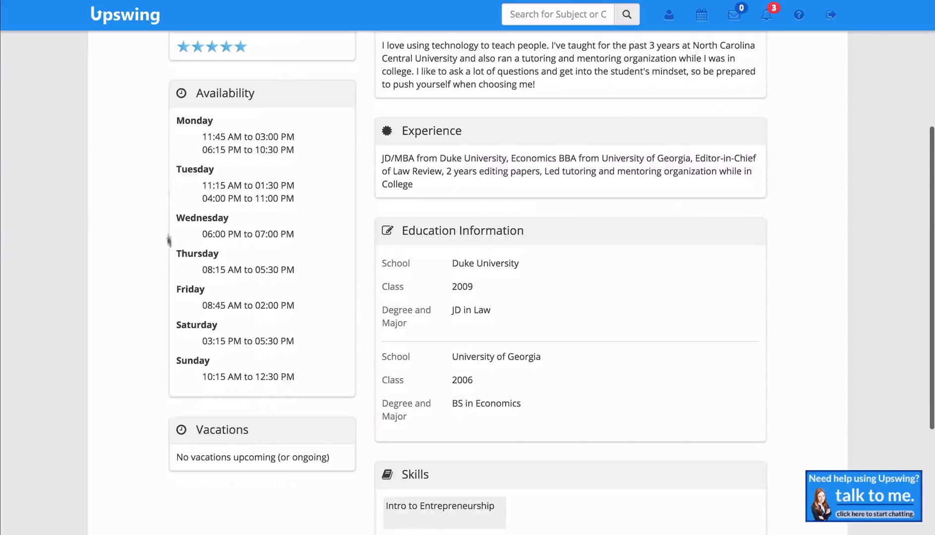
{"action": "scroll", "coordinate": [324, 236], "scroll_direction": "up", "scroll_amount": 1}
{"action": "scroll", "coordinate": [324, 236], "scroll_direction": "up", "scroll_amount": 4}
{"action": "scroll", "coordinate": [299, 330], "scroll_direction": "down", "scroll_amount": 4}
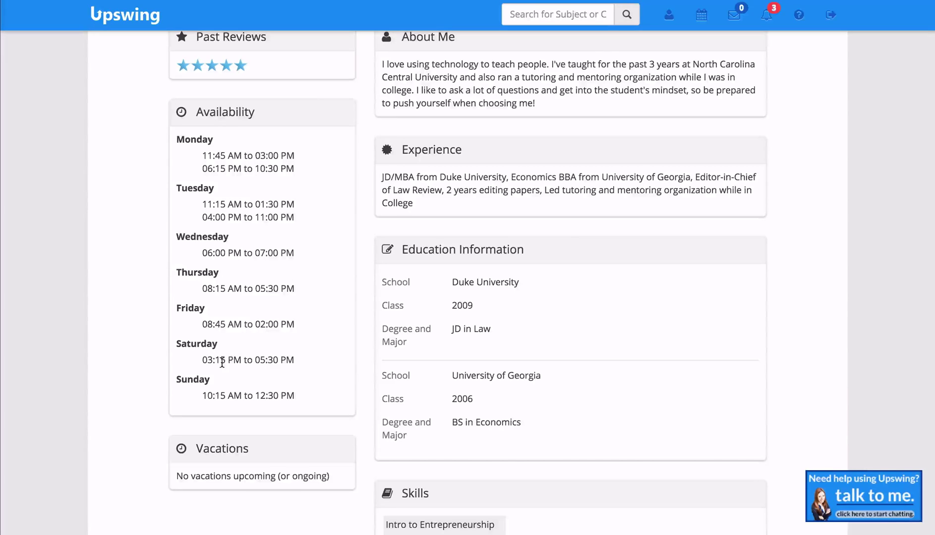
{"action": "scroll", "coordinate": [249, 362], "scroll_direction": "up", "scroll_amount": 2}
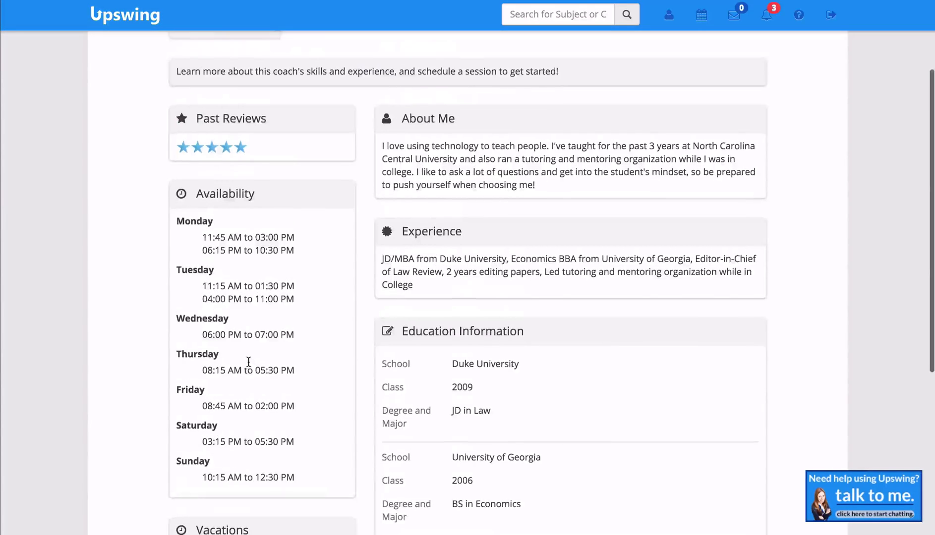
{"action": "left_click_drag", "start_coordinate": [207, 433], "coordinate": [306, 436]}
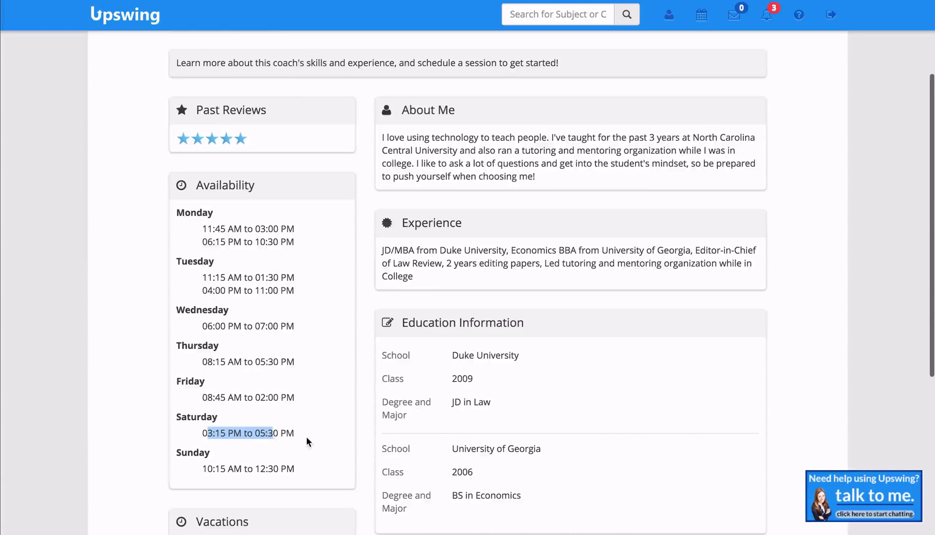
{"action": "scroll", "coordinate": [306, 436], "scroll_direction": "up", "scroll_amount": 4}
{"action": "left_click", "coordinate": [389, 95]}
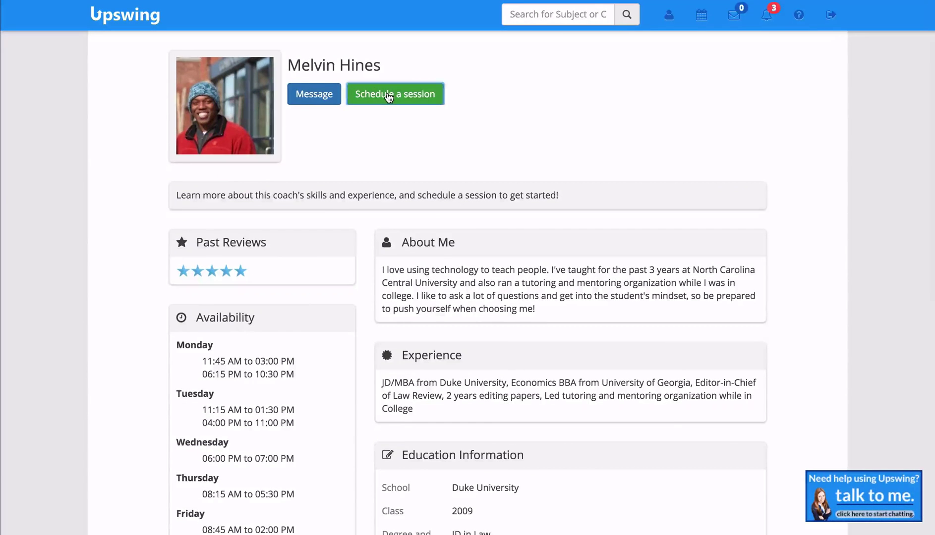
- Book a one-hour Intro to Entrepreneurship session for February 27, 2016 at 4:00 PM
{"action": "left_click", "coordinate": [300, 104]}
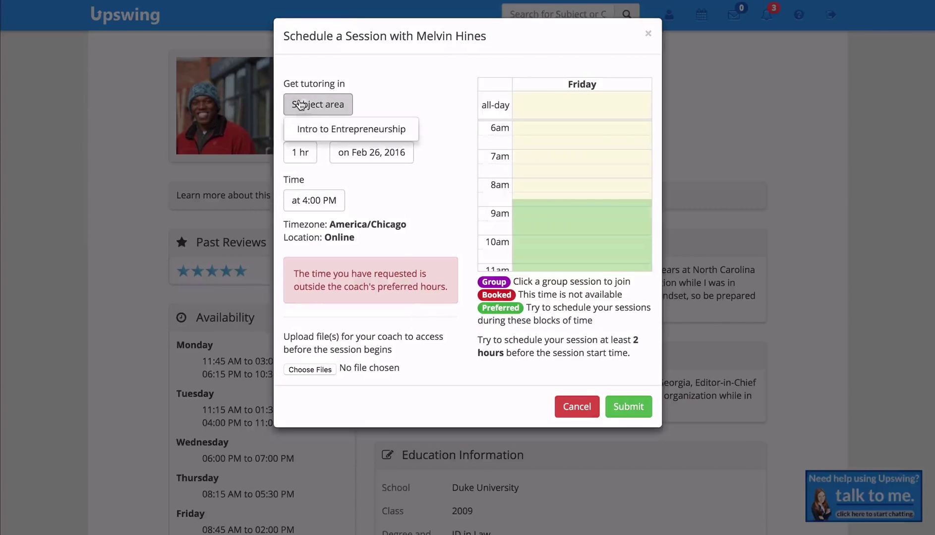
{"action": "left_click", "coordinate": [319, 124]}
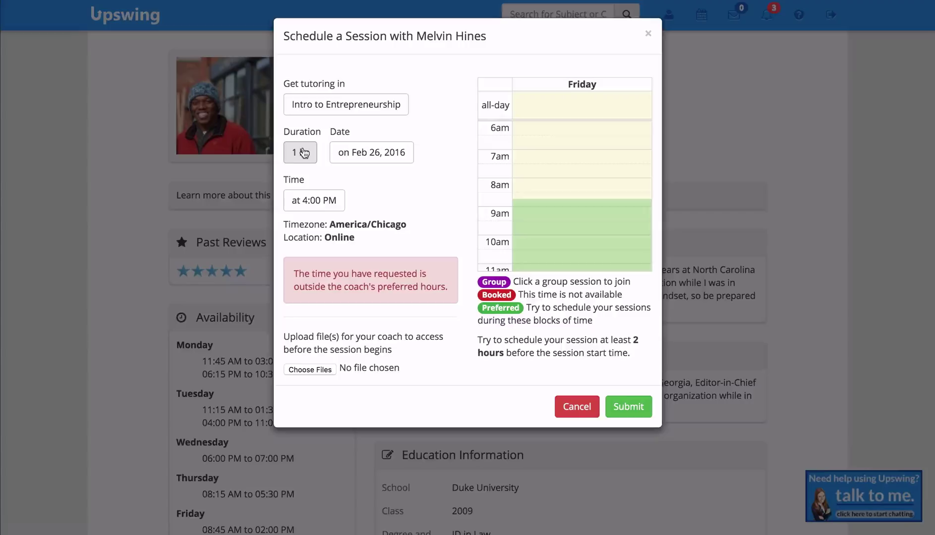
{"action": "left_click", "coordinate": [353, 154]}
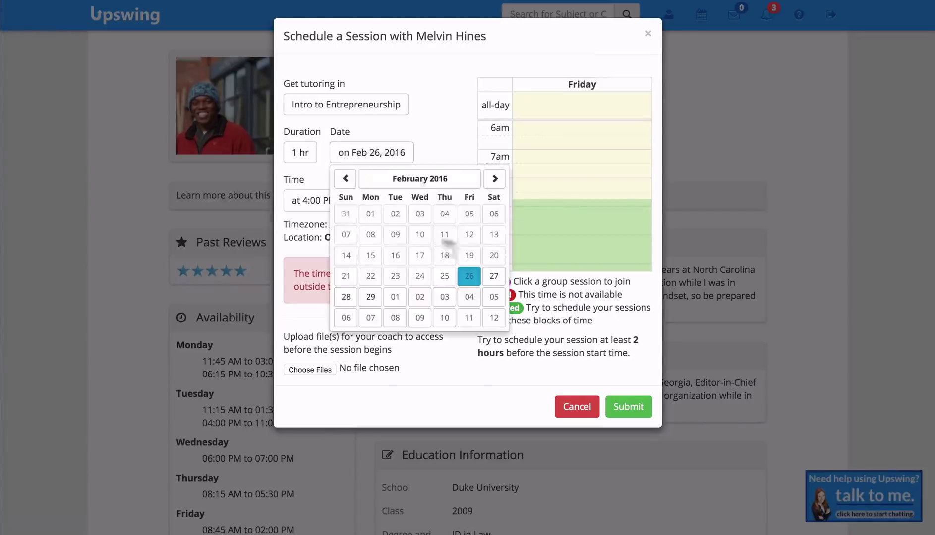
{"action": "left_click", "coordinate": [491, 276]}
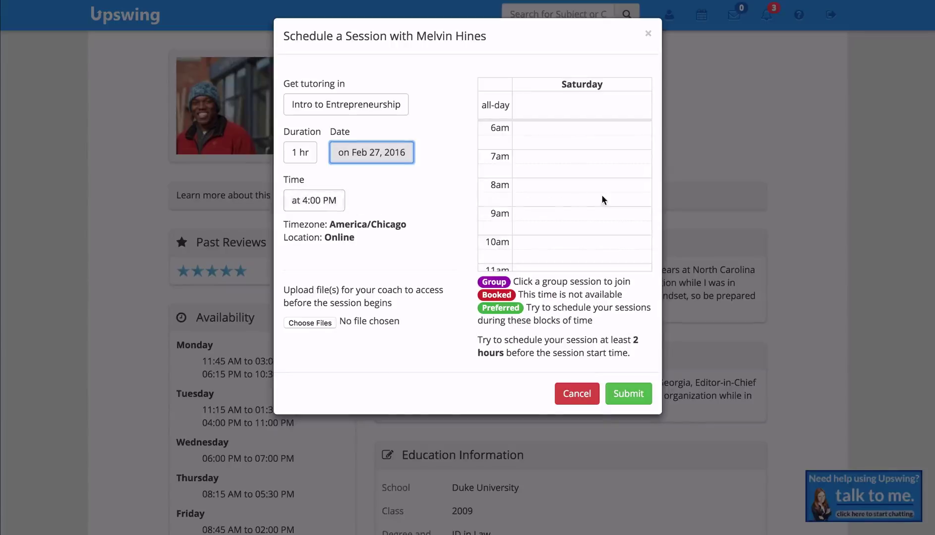
{"action": "scroll", "coordinate": [601, 212], "scroll_direction": "down", "scroll_amount": 7}
{"action": "scroll", "coordinate": [601, 215], "scroll_direction": "up", "scroll_amount": 3}
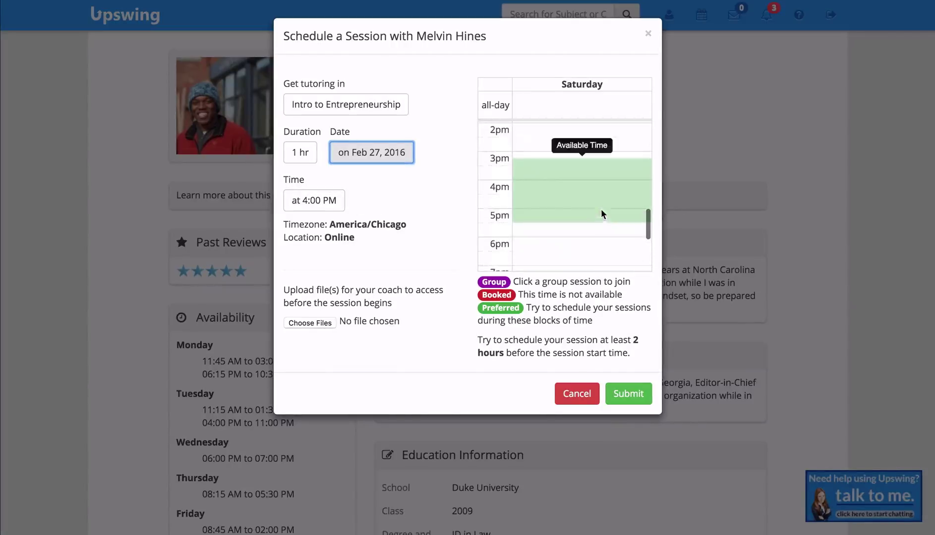
{"action": "left_click", "coordinate": [627, 394]}
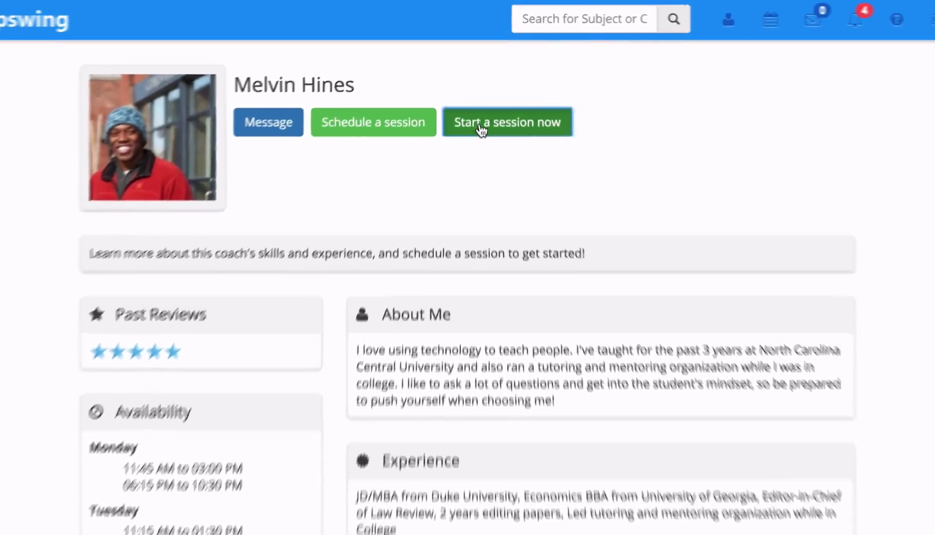
- Request an immediate 1 hr Intro to Entrepreneurship session with the coach
{"action": "left_click", "coordinate": [478, 100]}
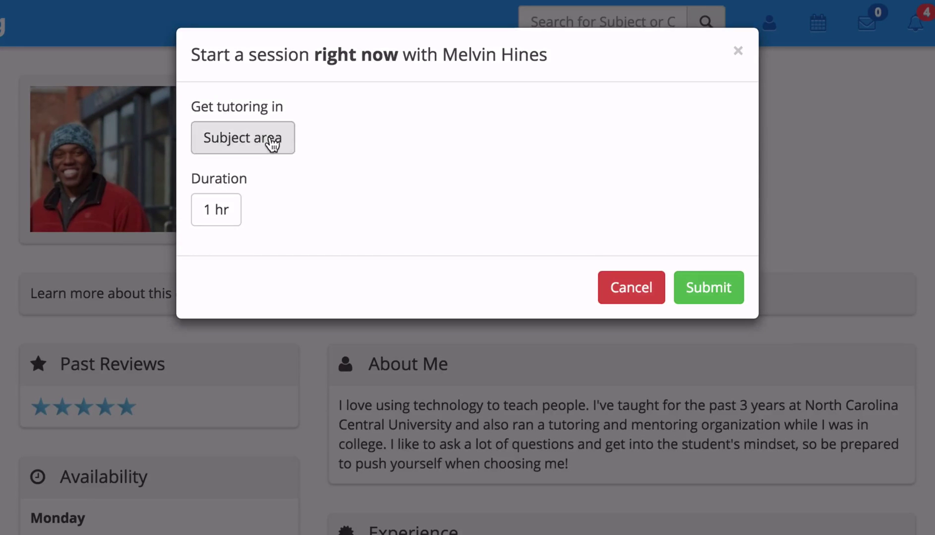
{"action": "left_click", "coordinate": [348, 99]}
{"action": "left_click", "coordinate": [328, 183]}
{"action": "left_click", "coordinate": [234, 210]}
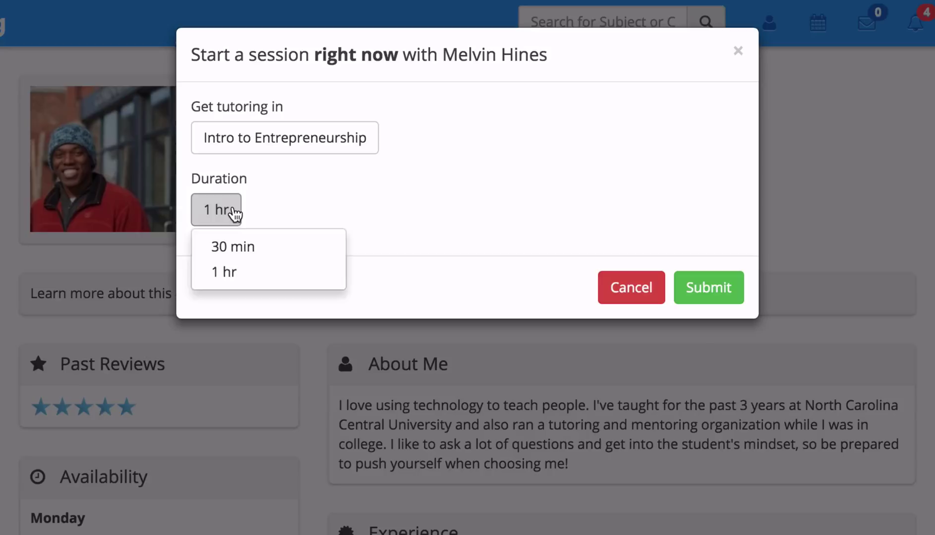
{"action": "left_click", "coordinate": [234, 213]}
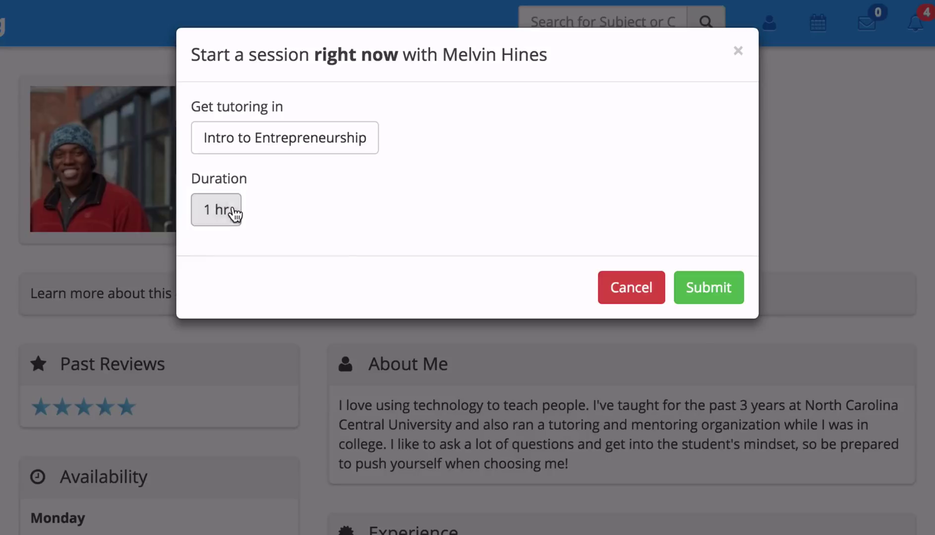
{"action": "left_click", "coordinate": [724, 294]}
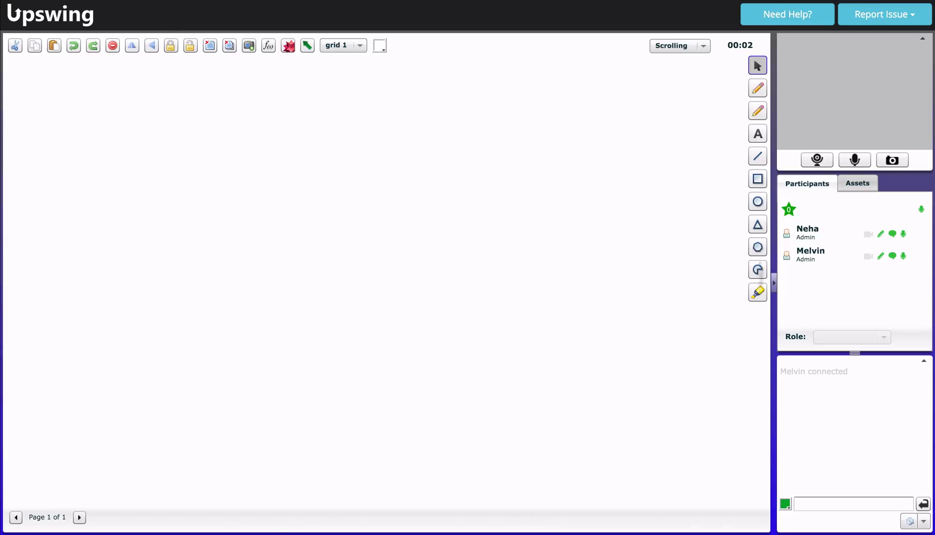
- Draw a blue freehand curve near the top and place a Text box below it
{"action": "left_click", "coordinate": [755, 88]}
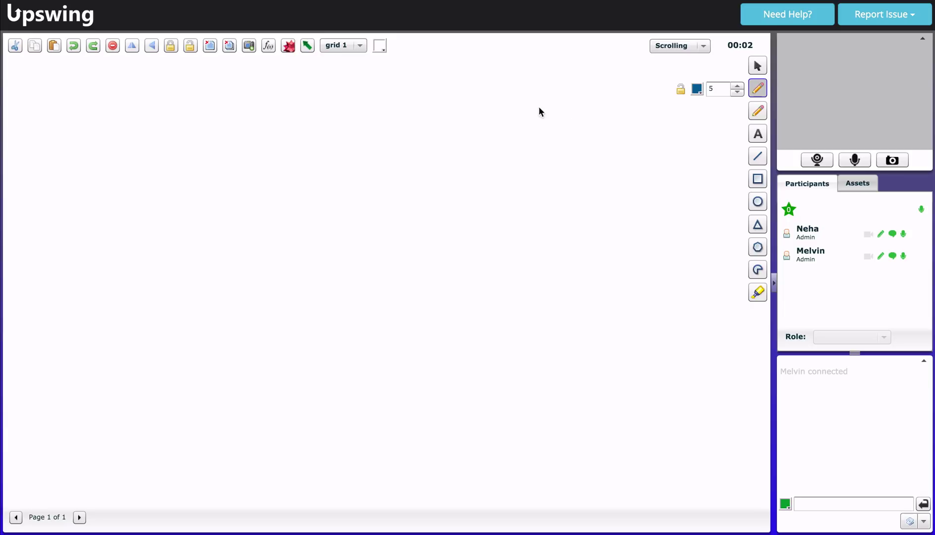
{"action": "left_click_drag", "start_coordinate": [539, 106], "coordinate": [310, 188]}
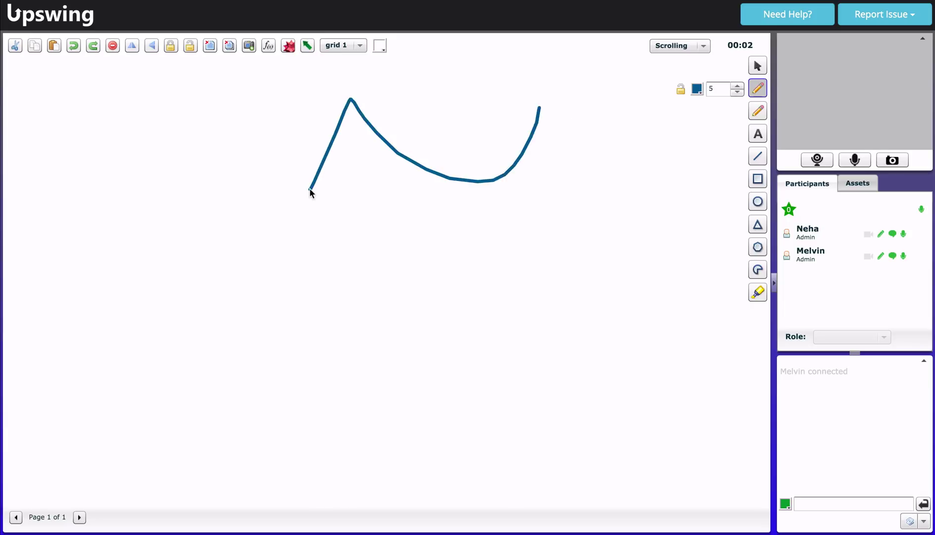
{"action": "left_click", "coordinate": [763, 136]}
{"action": "left_click_drag", "start_coordinate": [304, 242], "coordinate": [664, 326]}
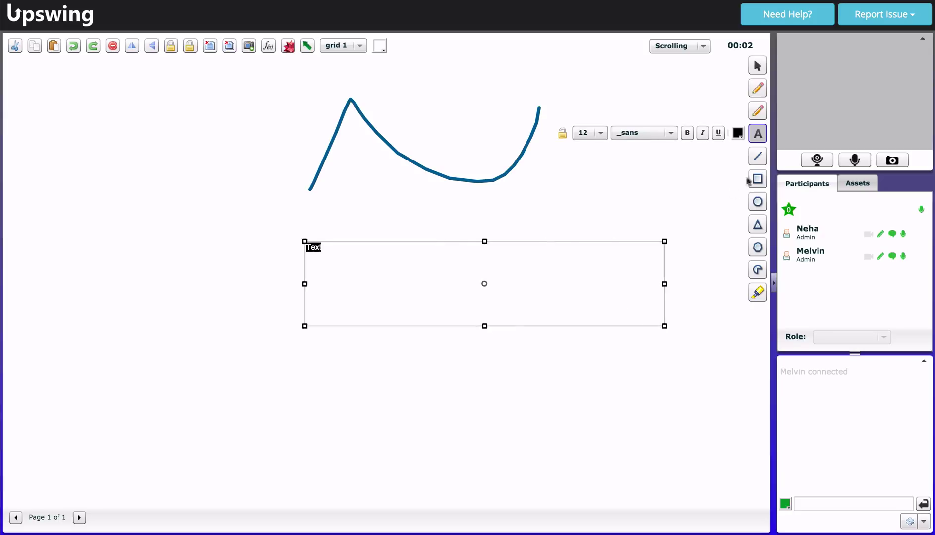
- Add a diagonal black line and a black filled rectangle at lower right, then show the Assets list
{"action": "left_click", "coordinate": [757, 156]}
{"action": "left_click_drag", "start_coordinate": [643, 261], "coordinate": [311, 136]}
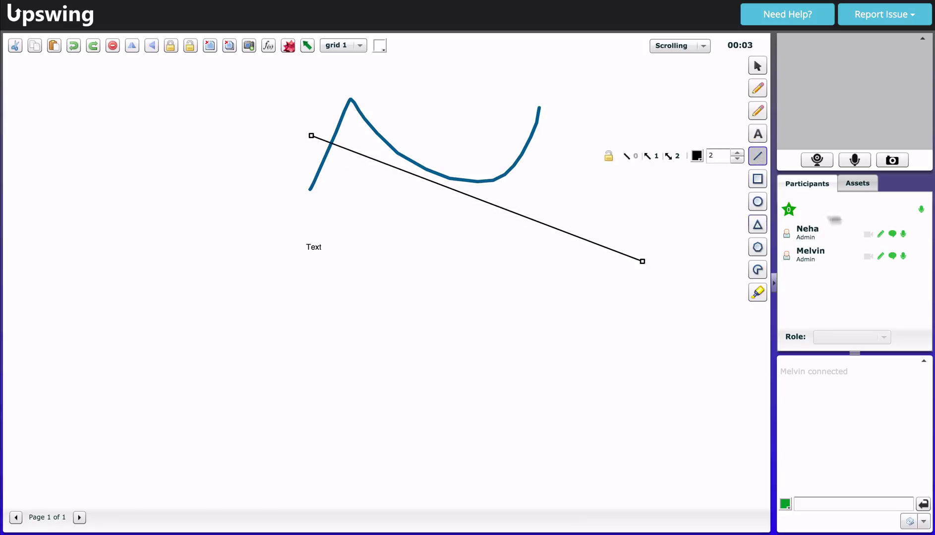
{"action": "left_click", "coordinate": [757, 179]}
{"action": "left_click_drag", "start_coordinate": [650, 215], "coordinate": [455, 480]}
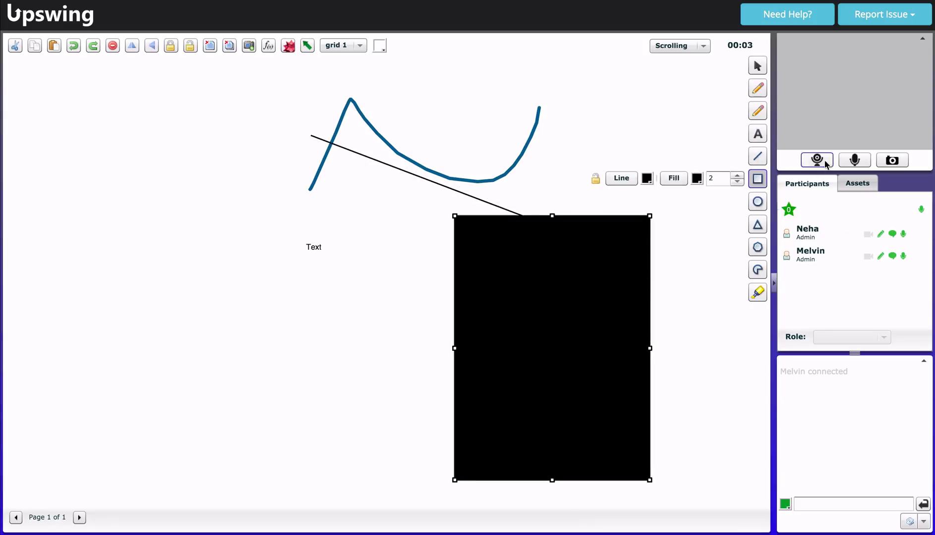
{"action": "left_click", "coordinate": [853, 187]}
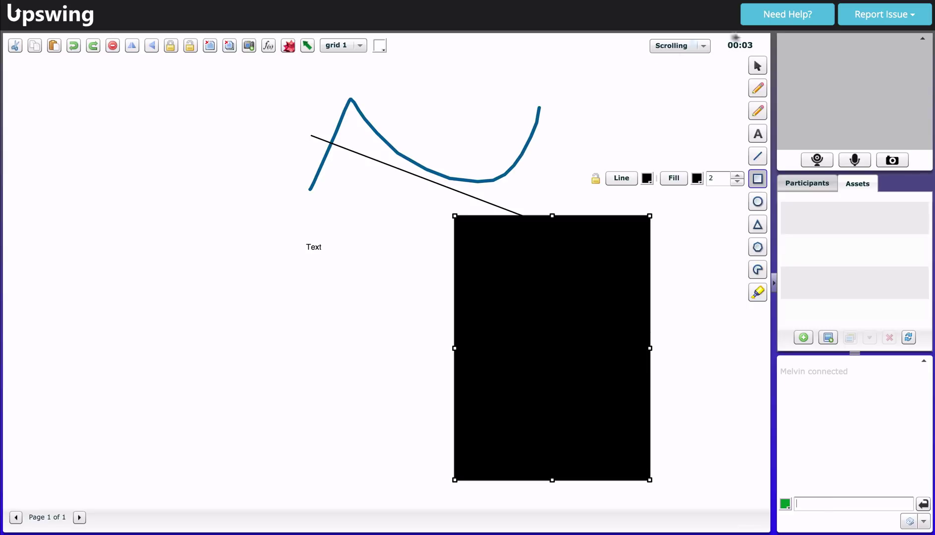
- Delete the black rectangle, undo to restore it, and take a snapshot of the whiteboard
{"action": "left_click", "coordinate": [549, 240]}
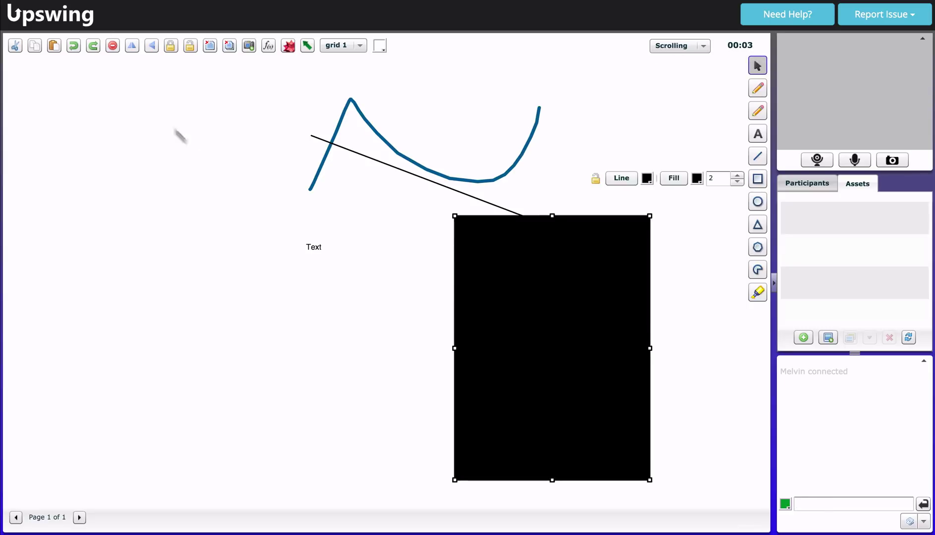
{"action": "left_click", "coordinate": [112, 47]}
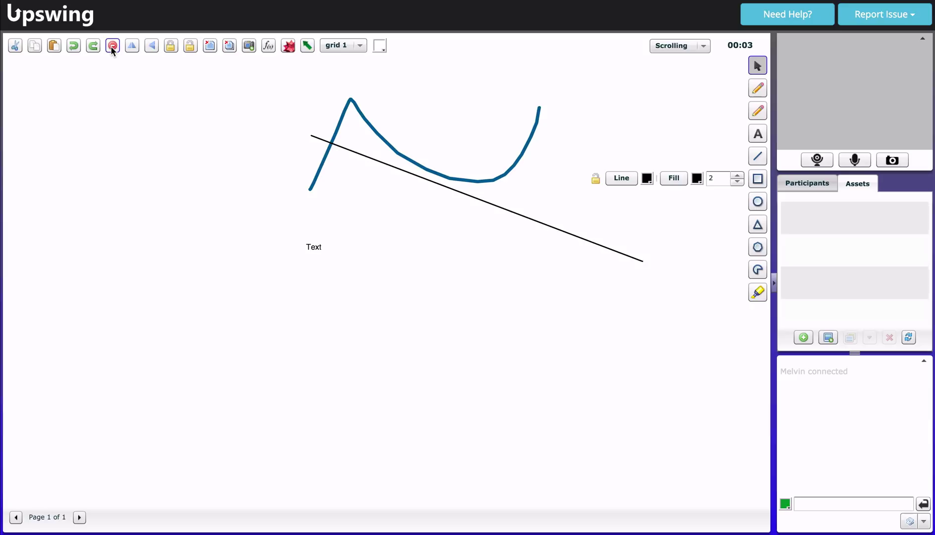
{"action": "left_click", "coordinate": [74, 47]}
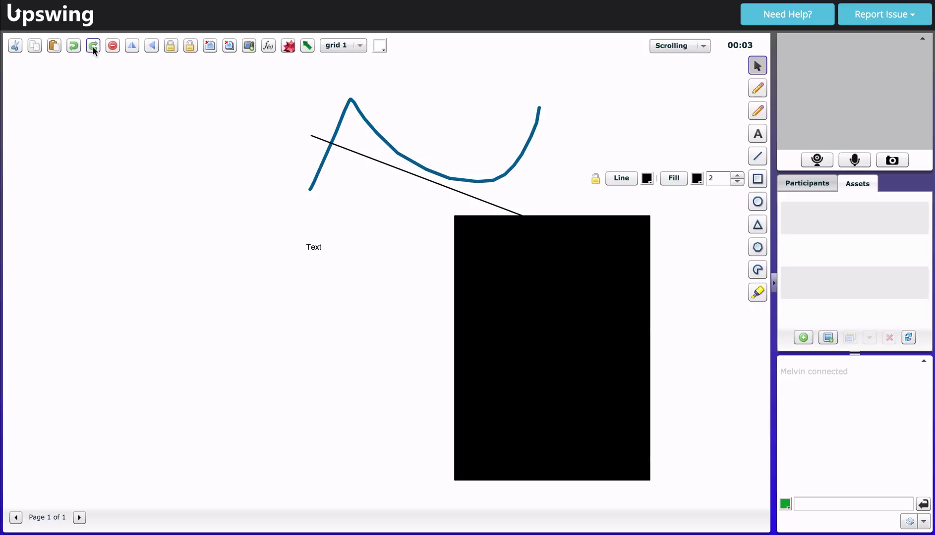
{"action": "left_click", "coordinate": [249, 46]}
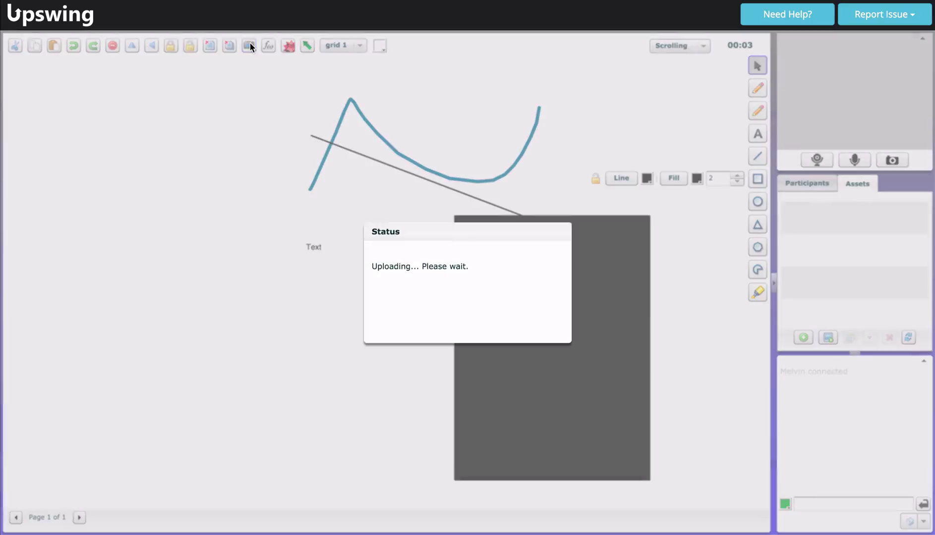